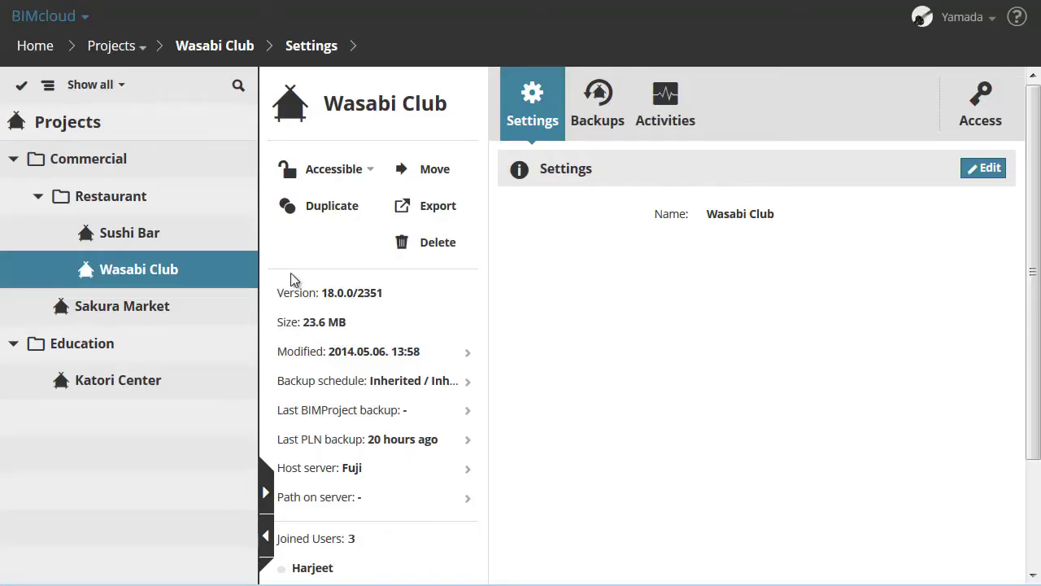
click(994, 118)
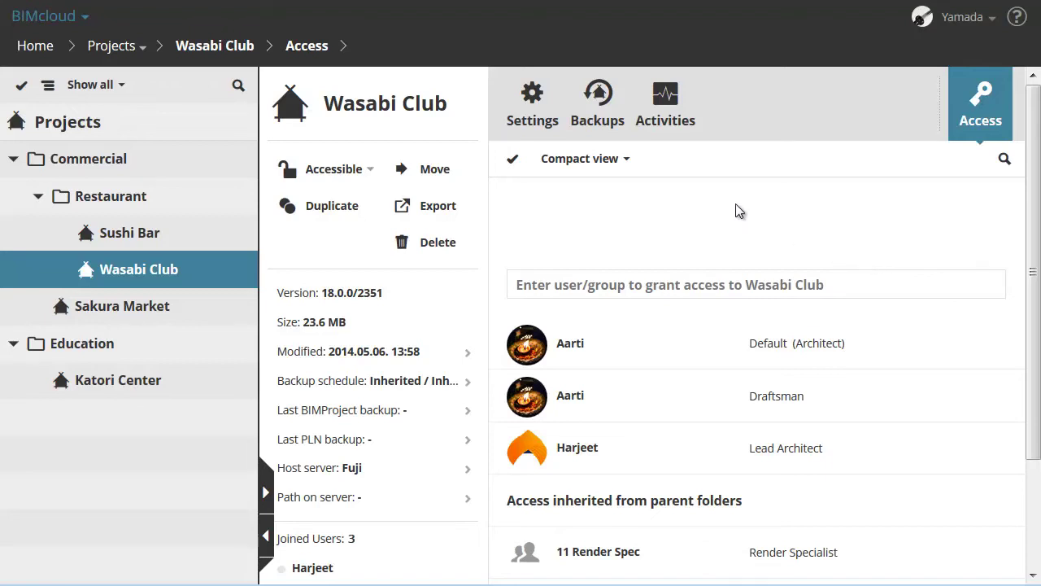
click(629, 161)
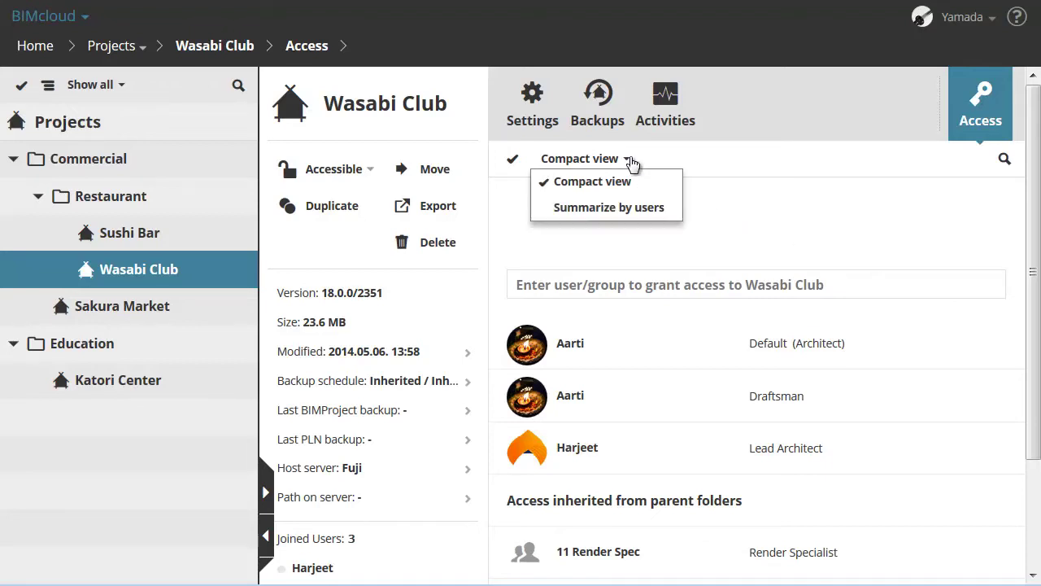
click(631, 162)
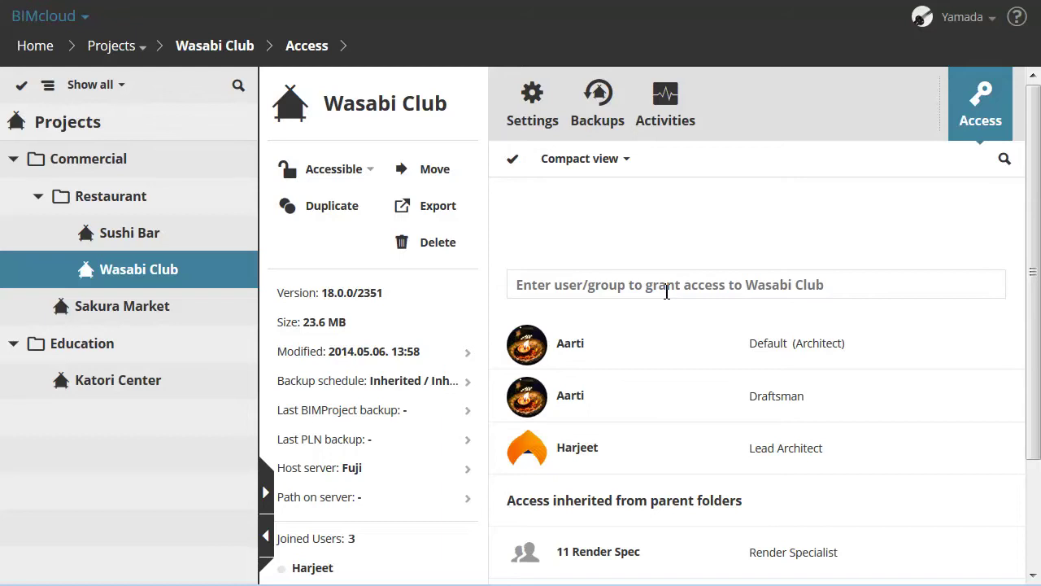
Grant the user an additional Render Specialist access entry on Wasabi Club and save it.
click(666, 292)
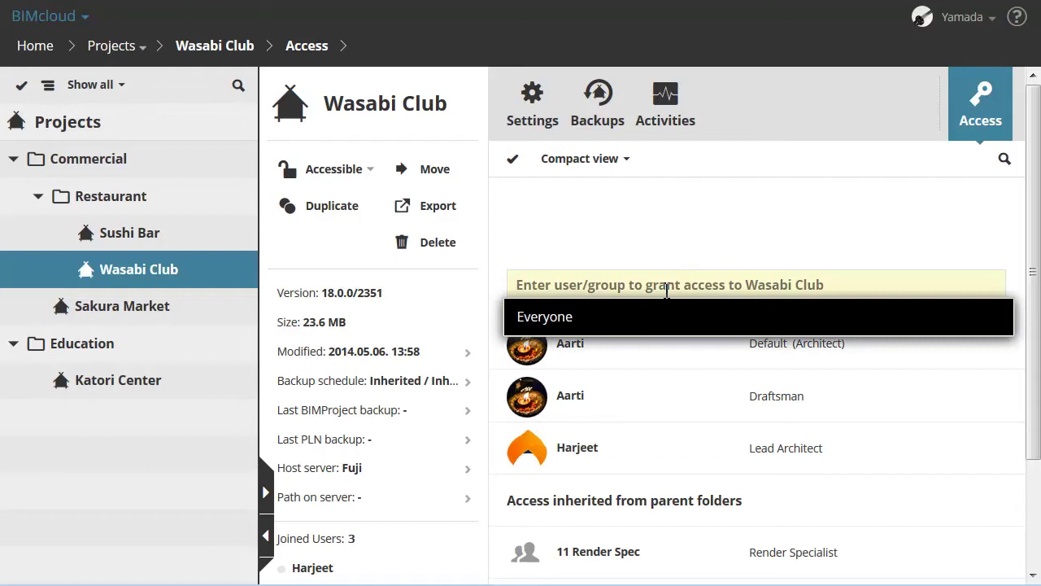
text(a)
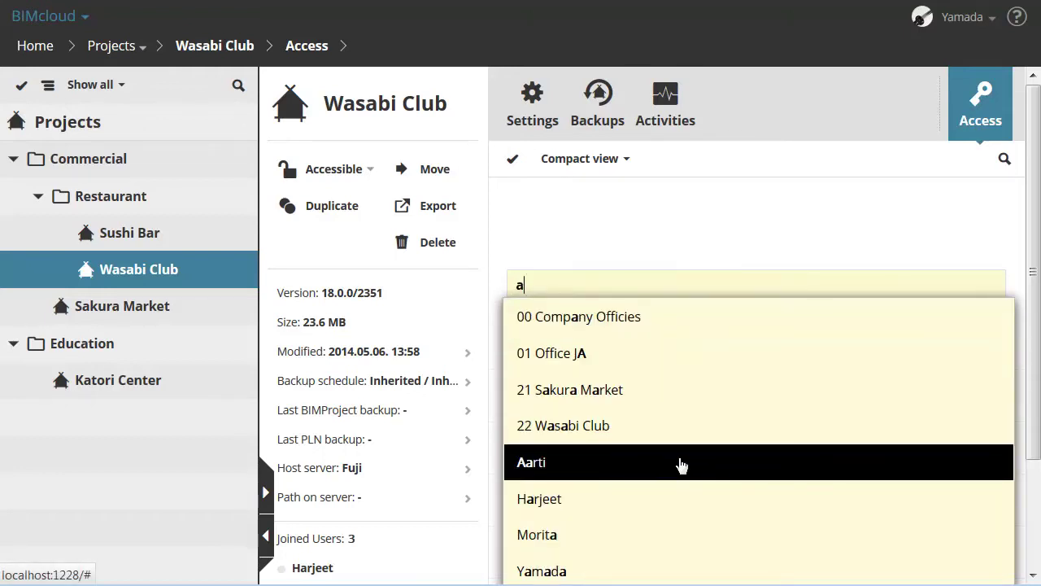
click(682, 464)
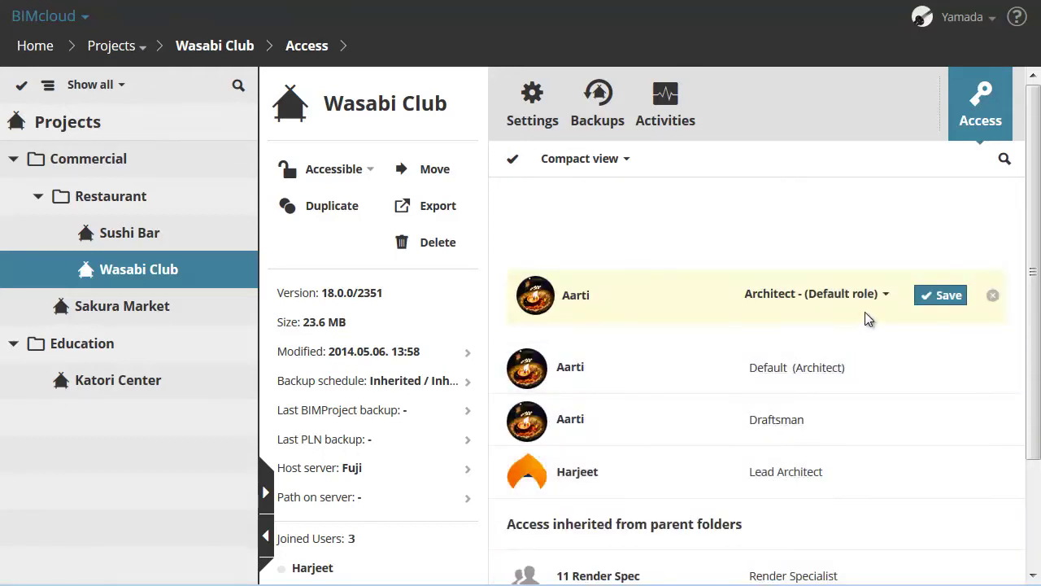
click(886, 294)
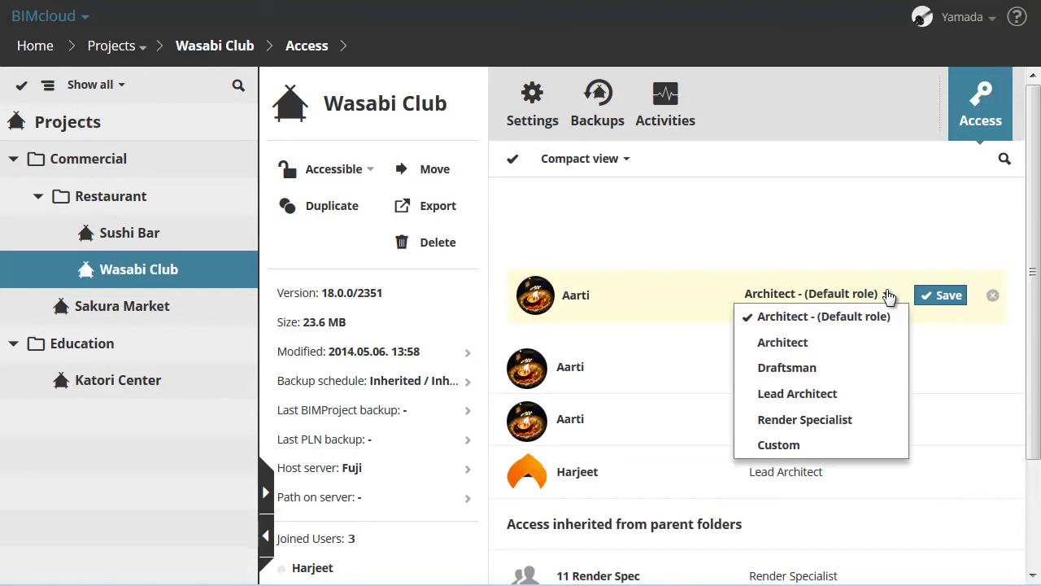
click(887, 420)
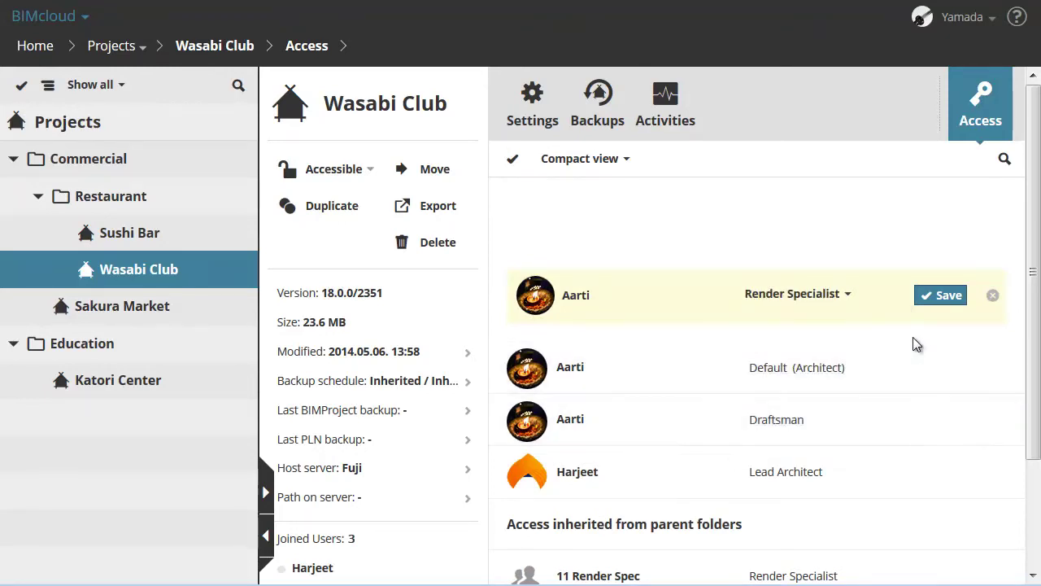
click(946, 296)
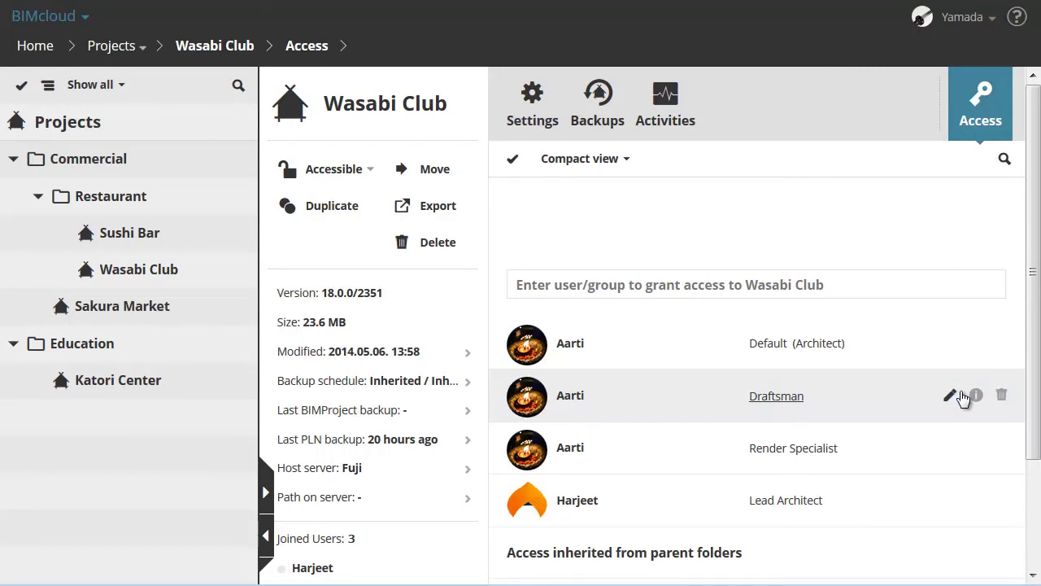
Revoke the user's Draftsman entry on Wasabi Club, keeping the Architect and Render Specialist entries.
click(950, 395)
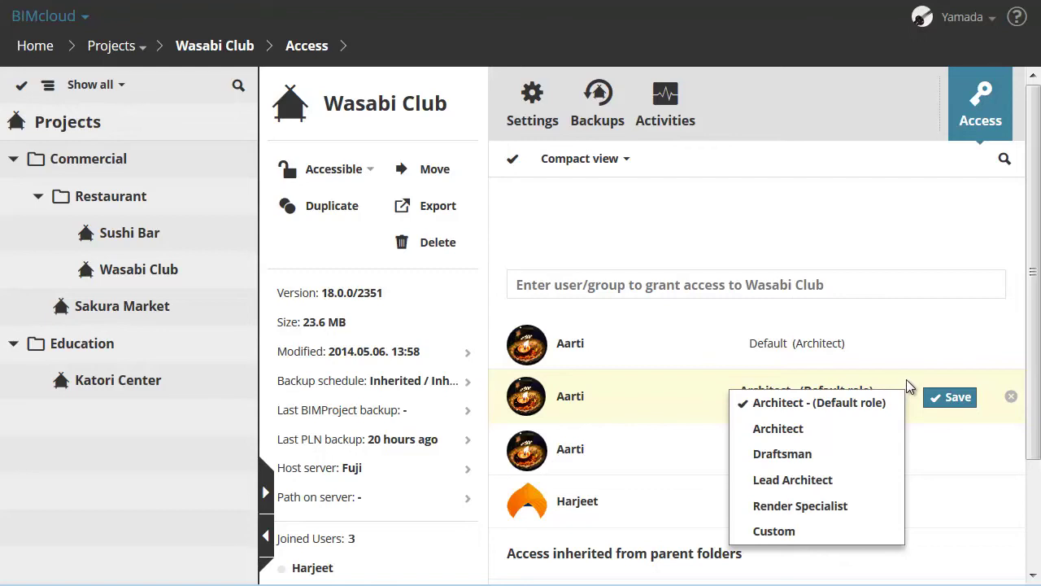
click(907, 379)
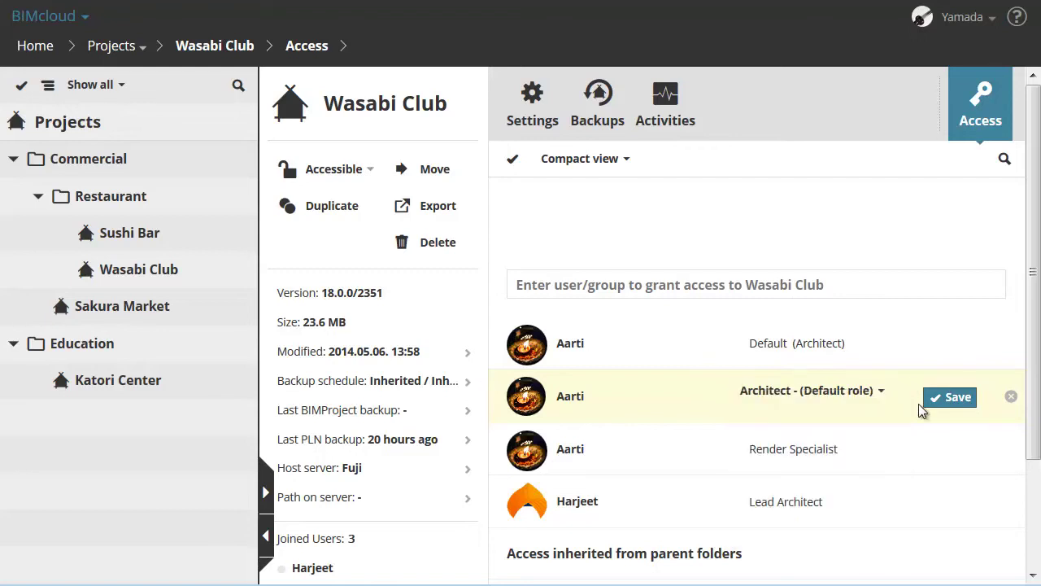
click(1009, 396)
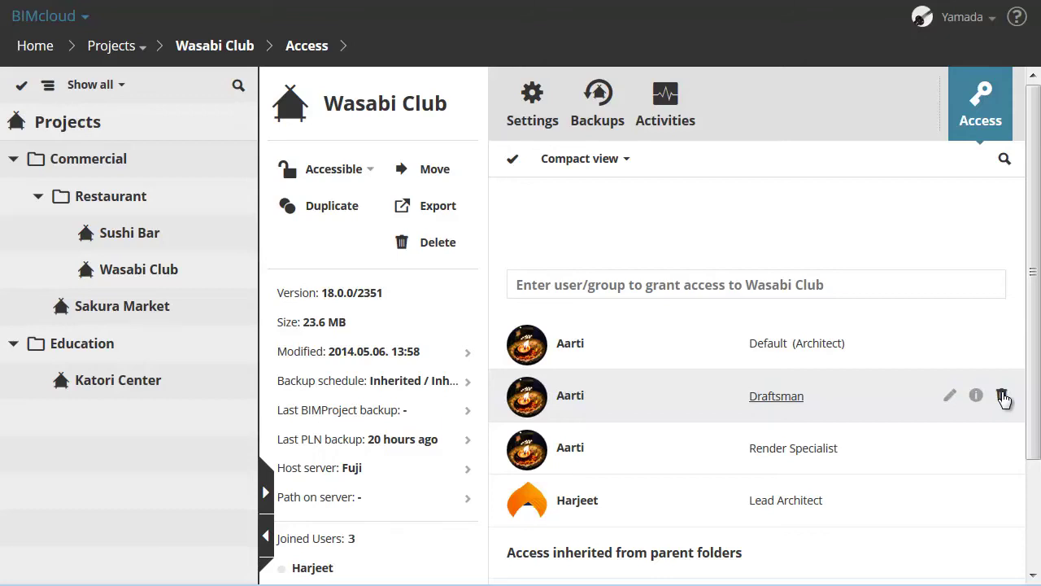
click(1003, 395)
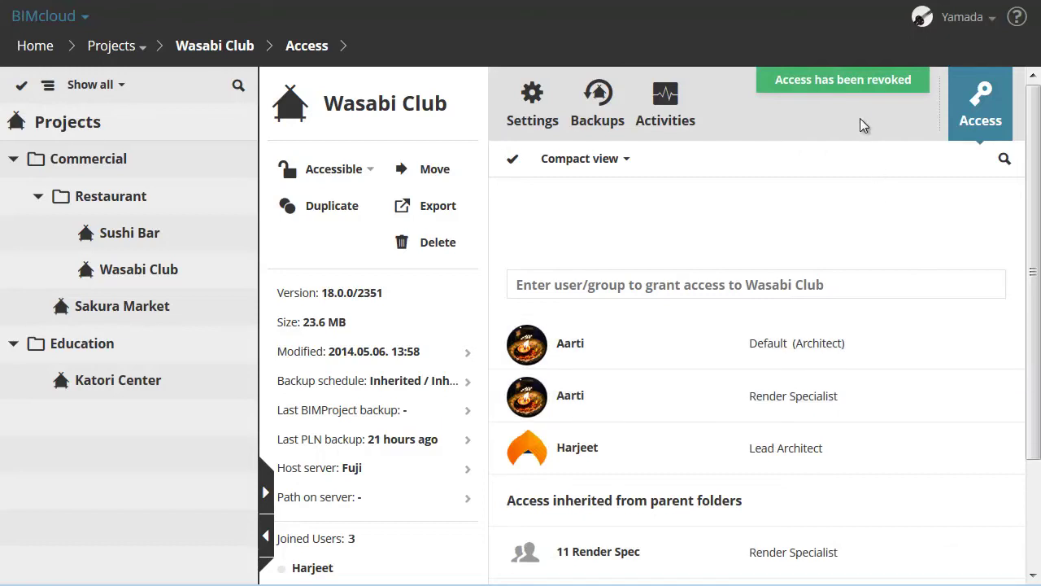
scroll(631, 235, down, 2)
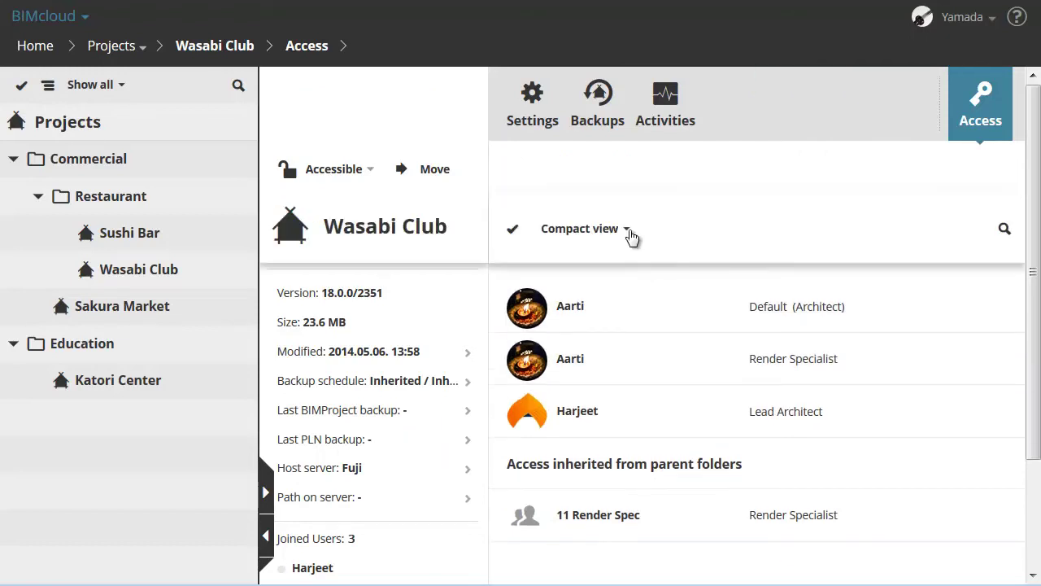
click(631, 236)
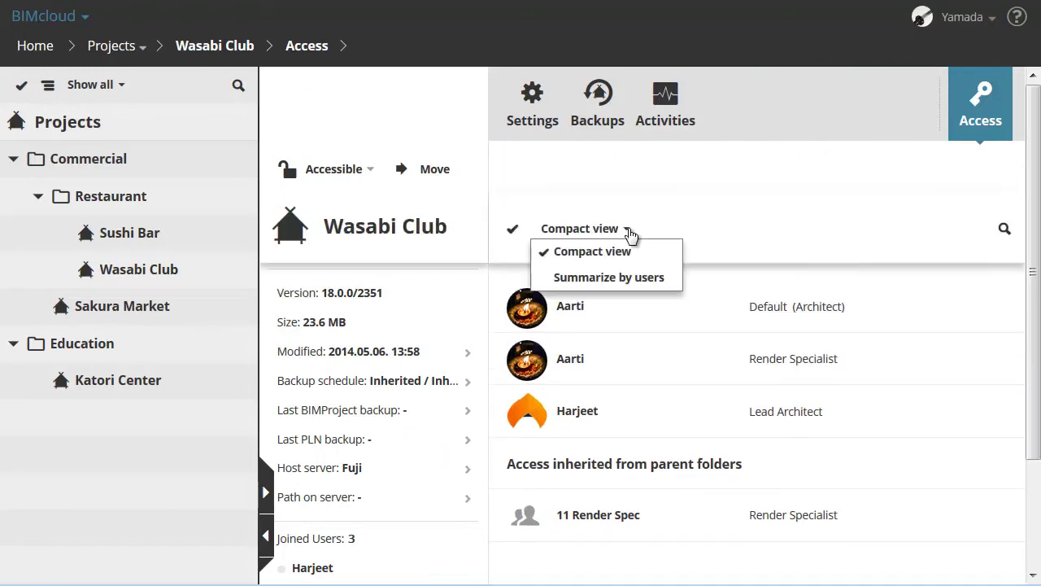
click(674, 282)
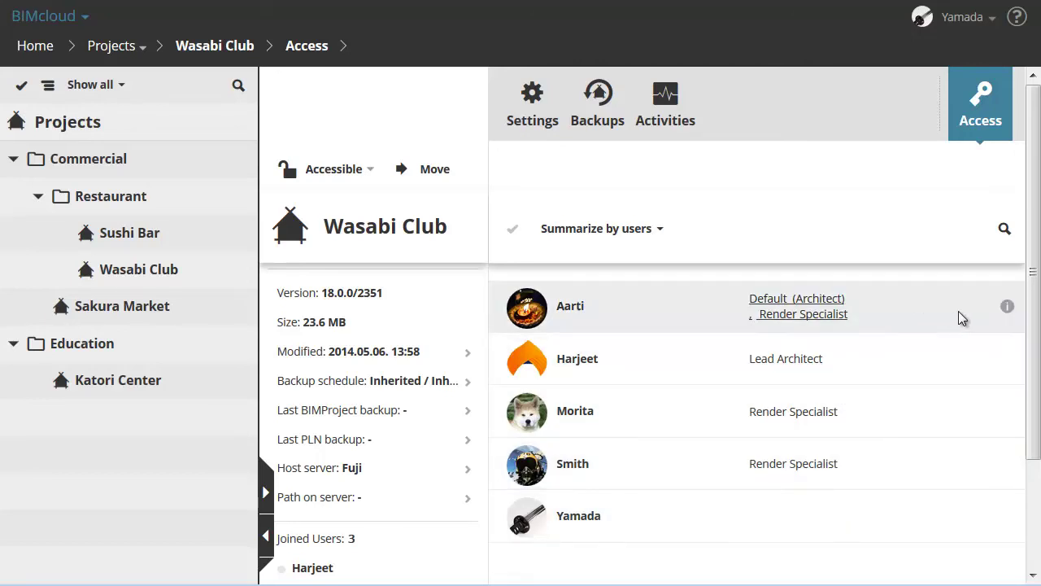
click(1004, 311)
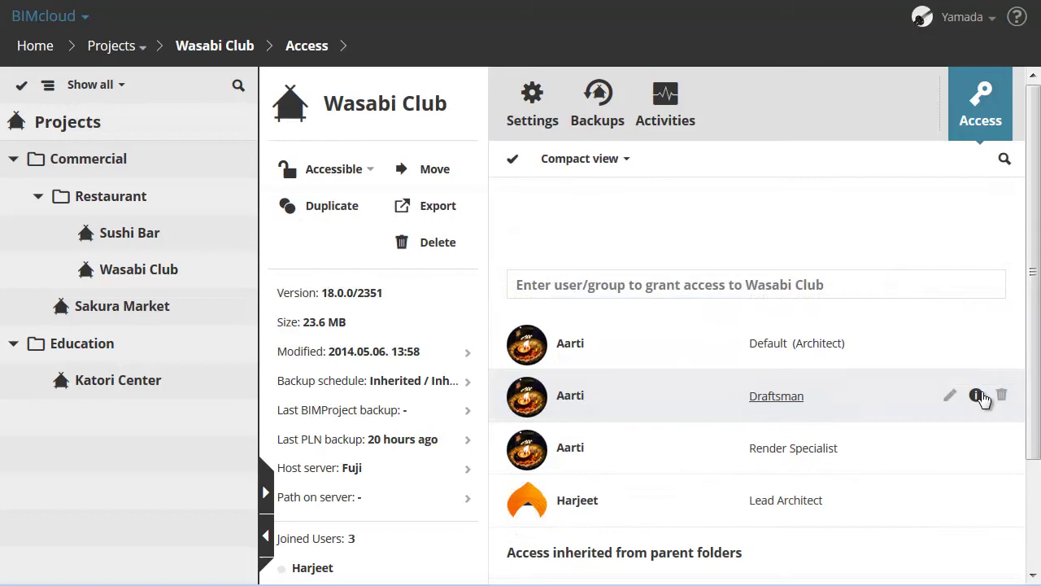
Summarize access by users and show the user's Wasabi Club permissions table, with the Projects panel collapsed.
click(977, 396)
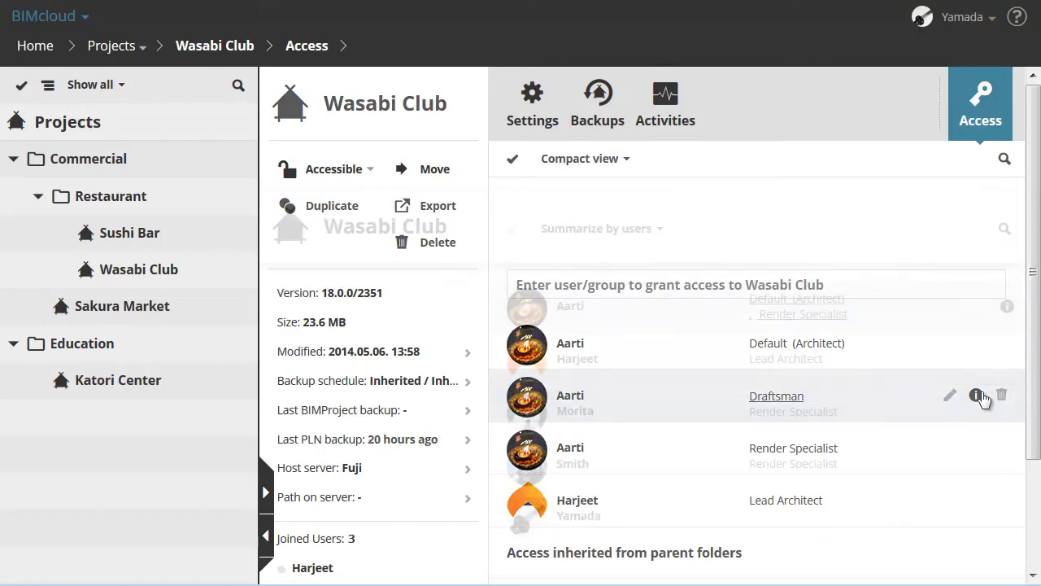
click(1007, 309)
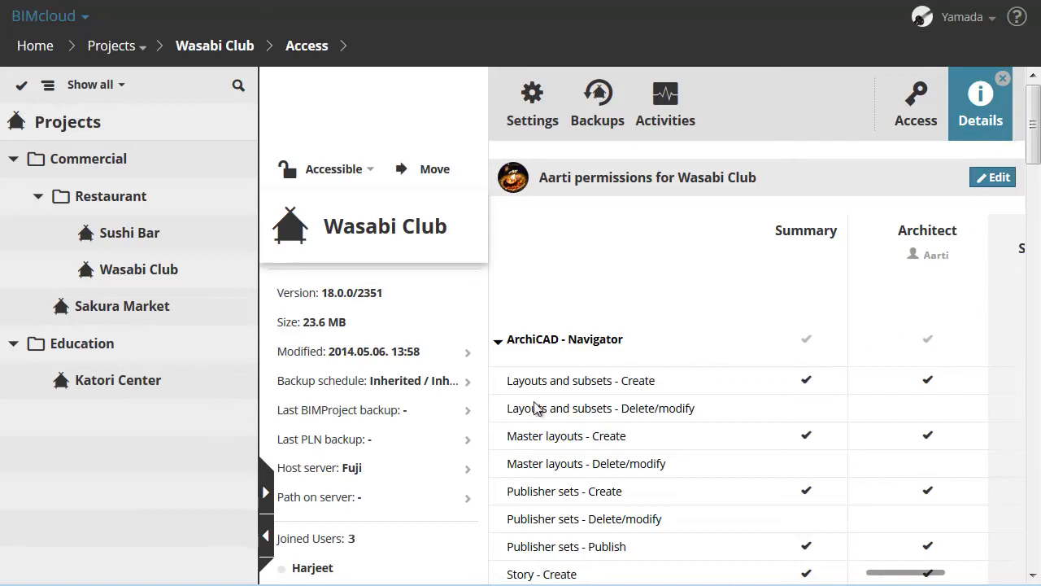
click(268, 539)
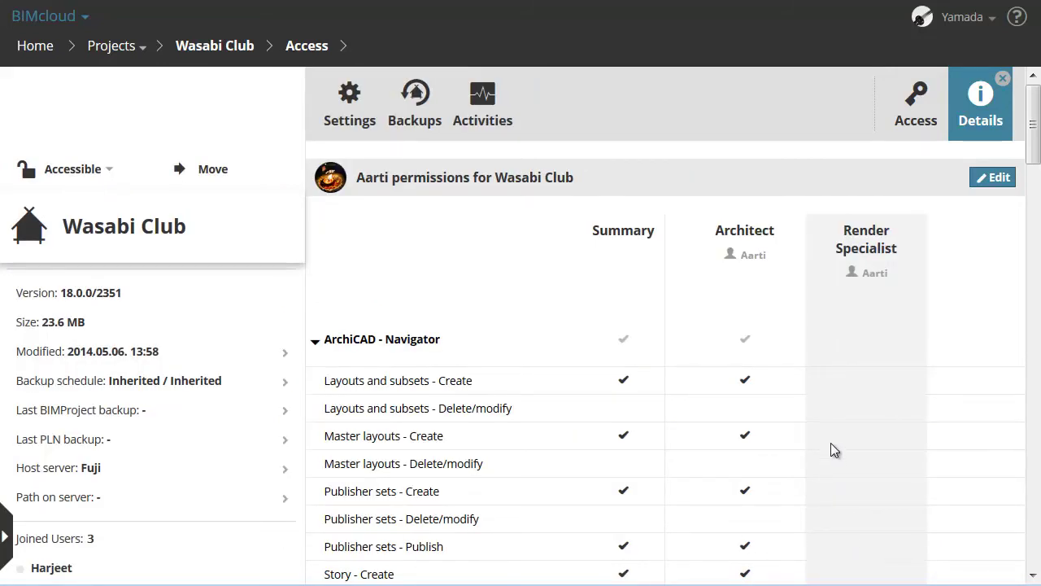
scroll(831, 447, down, 1)
click(314, 278)
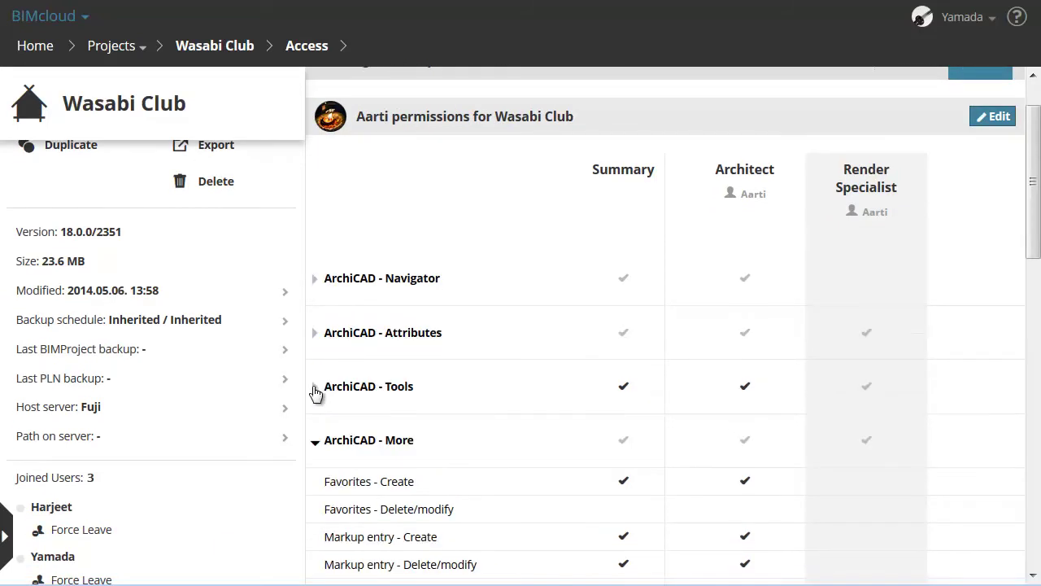
click(314, 281)
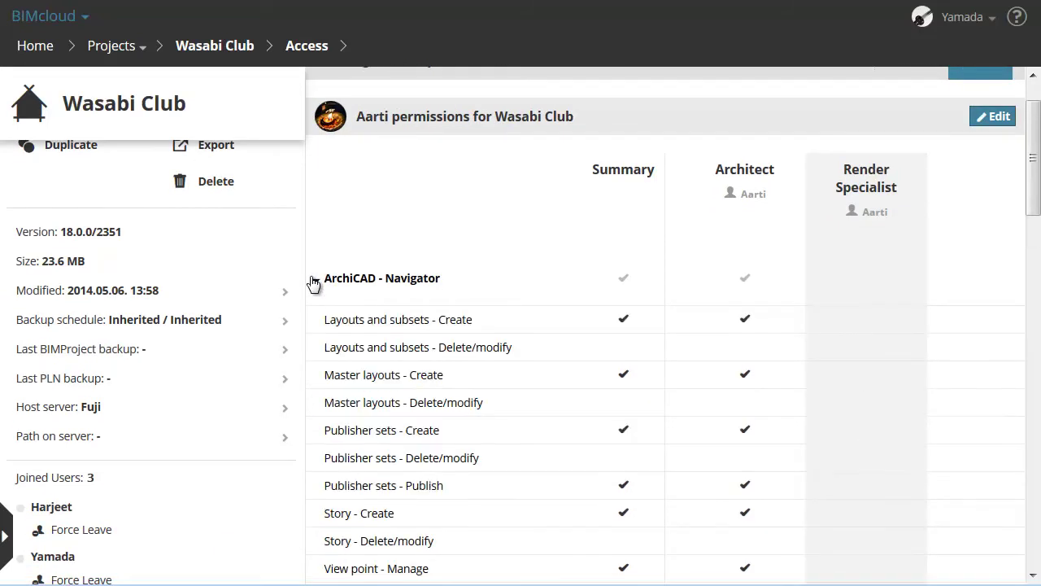
In Custom, allow the three Delete/modify permissions and revoke Publisher sets - Create and Master layouts - Create.
click(999, 119)
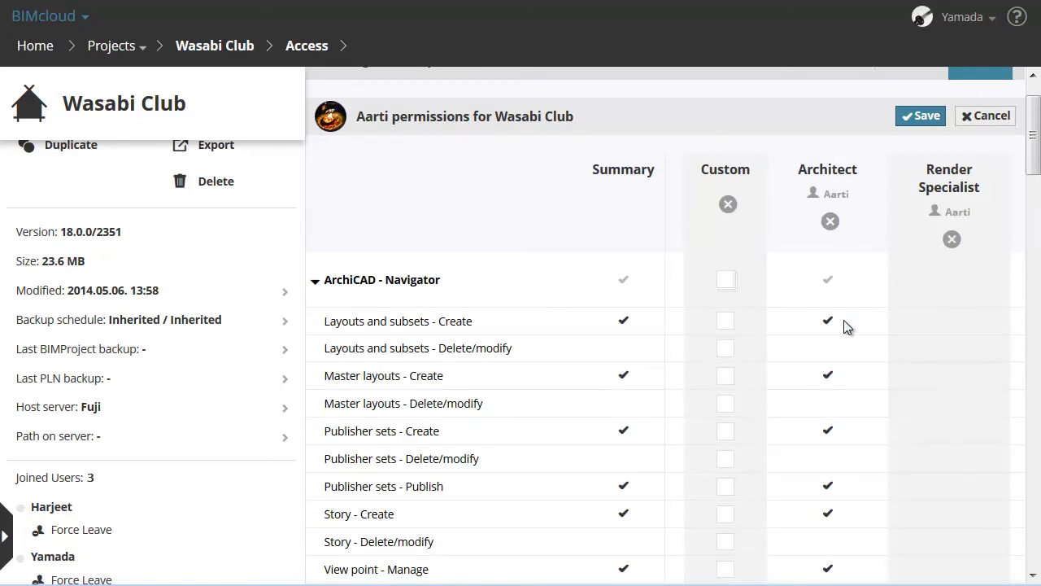
click(727, 351)
click(726, 407)
click(727, 462)
click(728, 437)
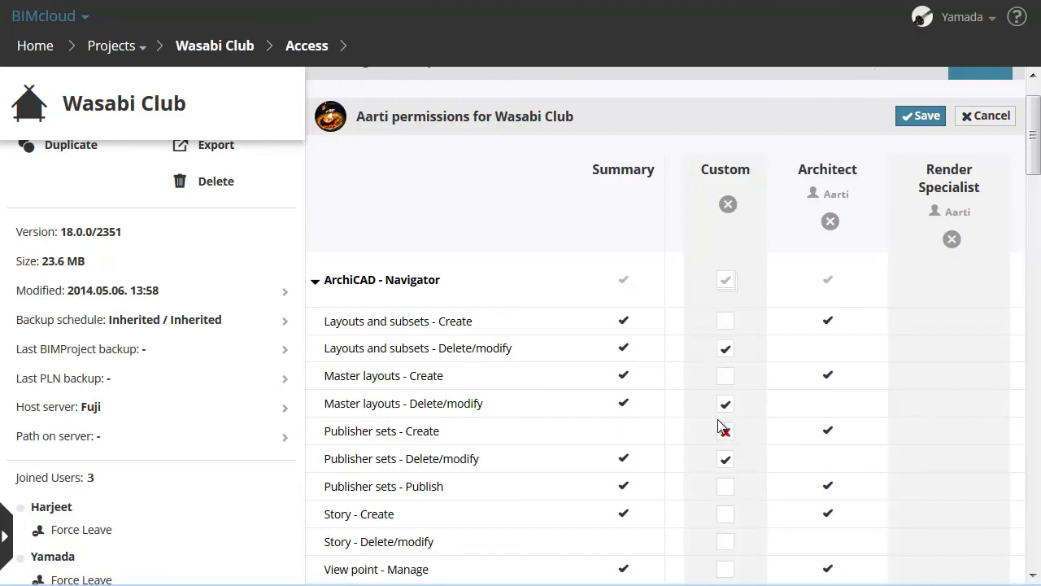
click(727, 379)
click(727, 379)
Save the custom permissions and return to the Wasabi Club access summary.
click(925, 116)
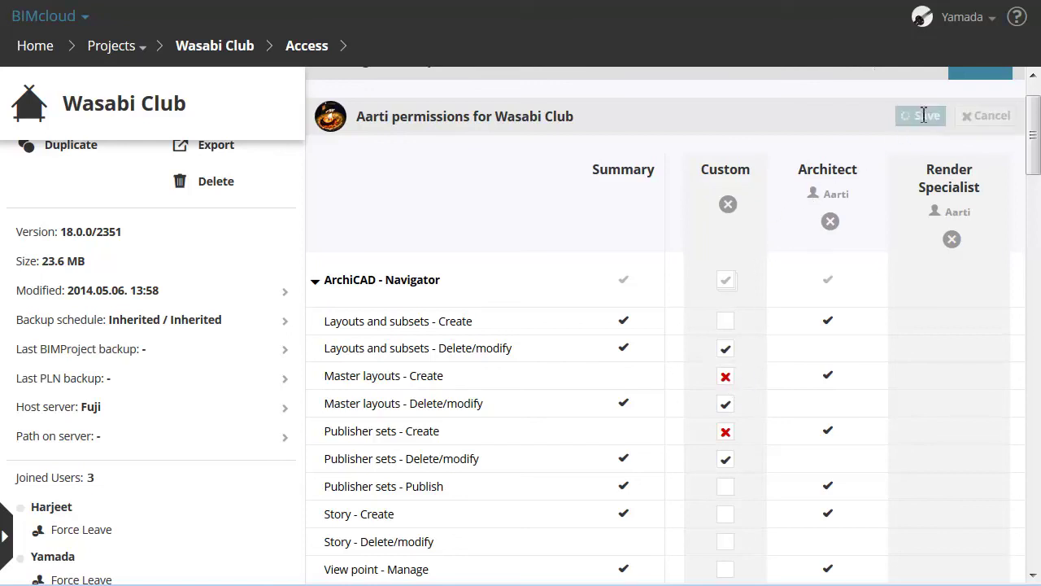
click(965, 120)
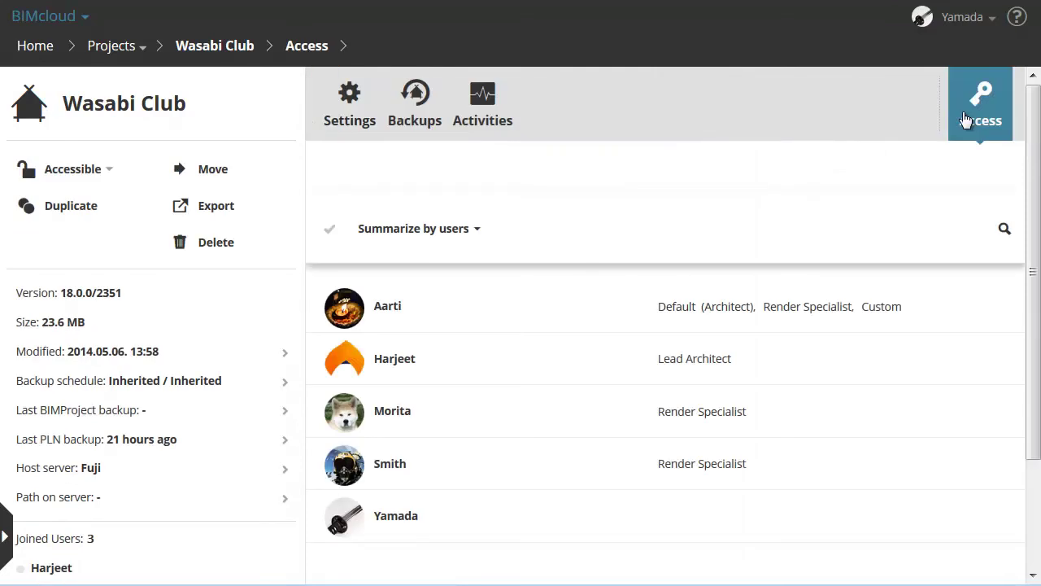